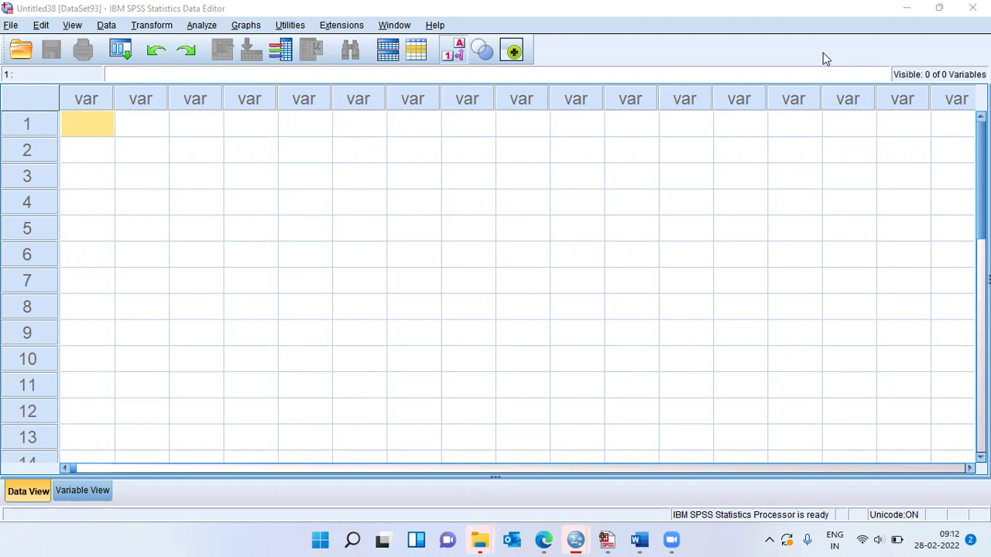
Step: Open Employee data v3.sav from the recently used data files
{"action": "left_click", "coordinate": [10, 27]}
{"action": "left_click", "coordinate": [10, 27]}
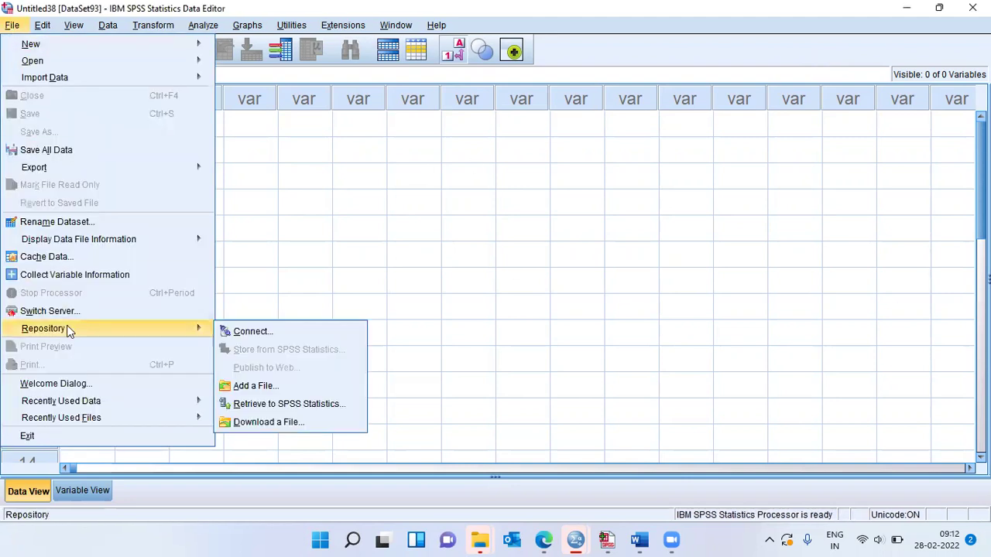
{"action": "mouse_move", "coordinate": [85, 401]}
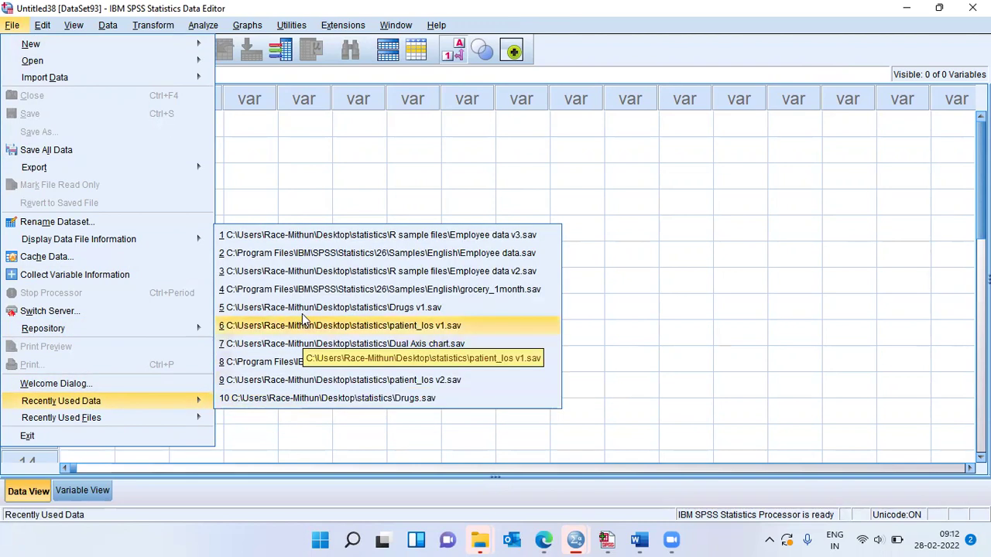
{"action": "left_click", "coordinate": [294, 241]}
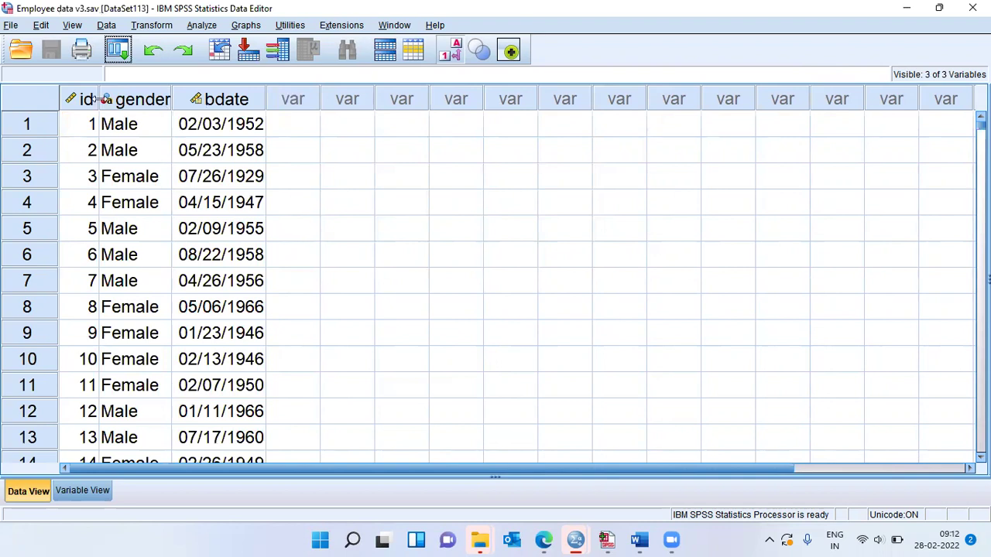
Step: Widen the id, gender and bdate columns in the data grid
{"action": "left_click_drag", "start_coordinate": [99, 99], "coordinate": [132, 99]}
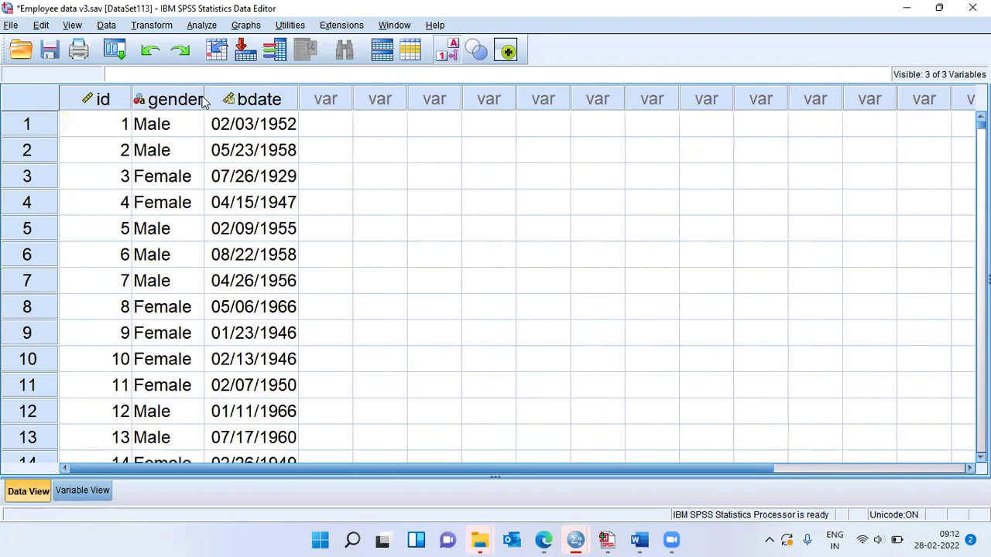
{"action": "left_click", "coordinate": [208, 99]}
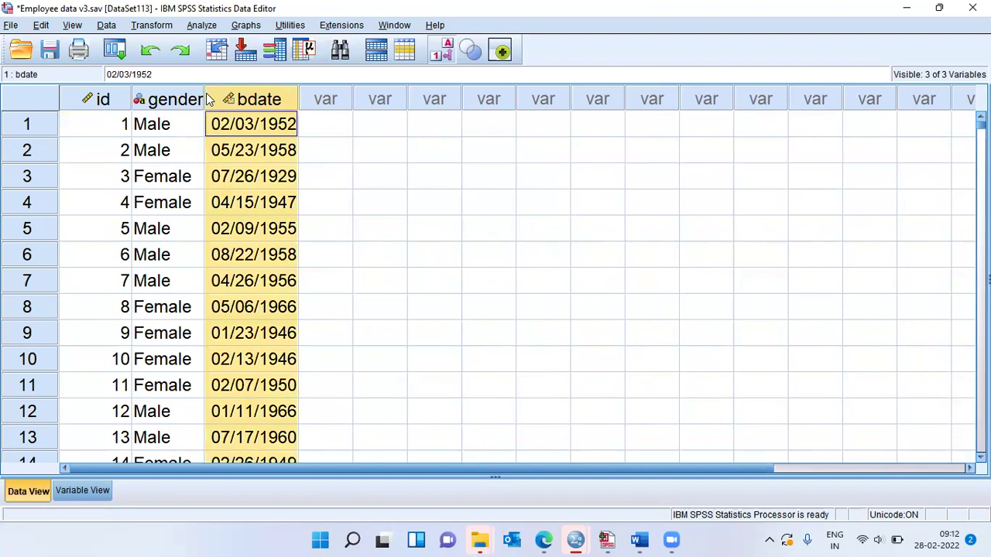
{"action": "left_click_drag", "start_coordinate": [208, 100], "coordinate": [247, 99]}
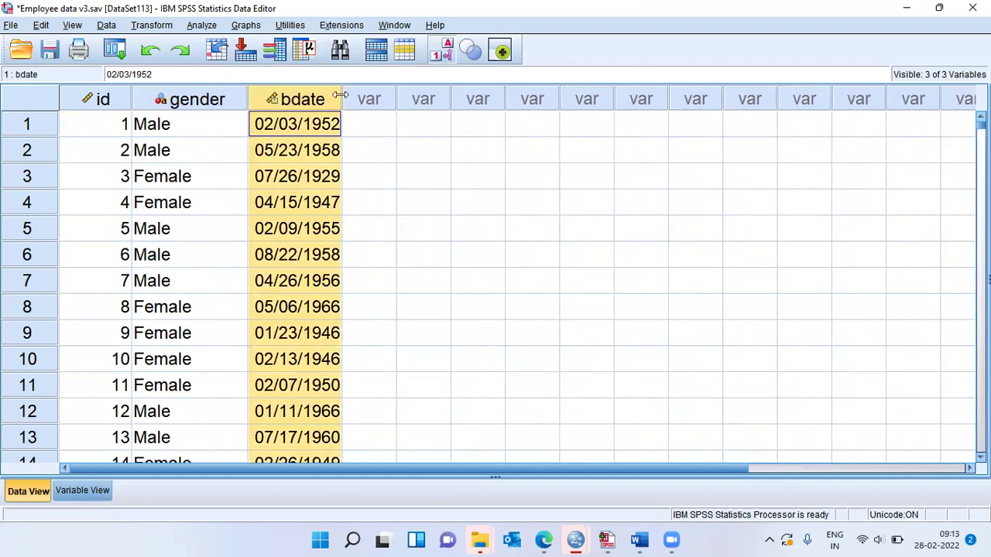
{"action": "left_click_drag", "start_coordinate": [341, 94], "coordinate": [374, 95]}
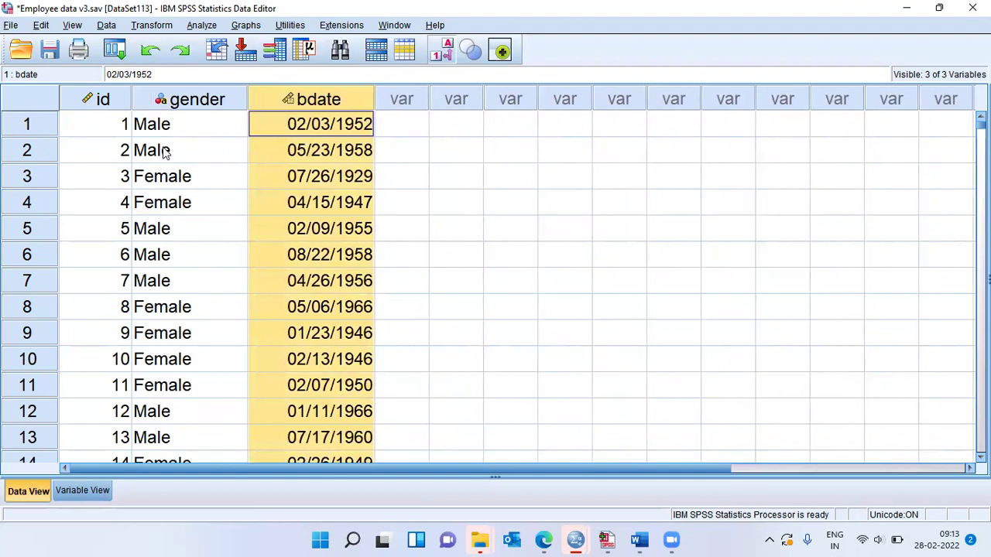
Step: Jump to the last case, 474, and back to the first case
{"action": "left_click", "coordinate": [115, 131]}
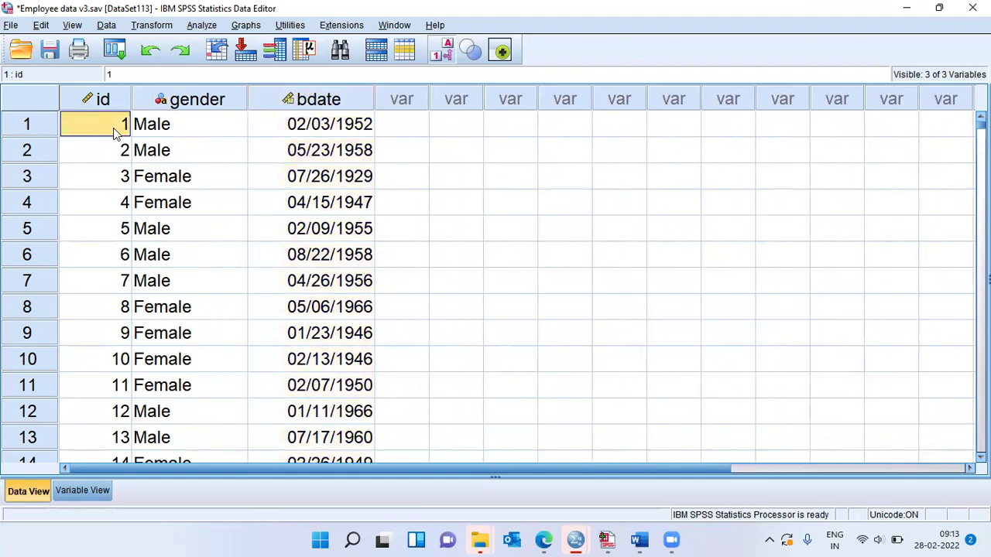
{"action": "key", "text": "ctrl+Down"}
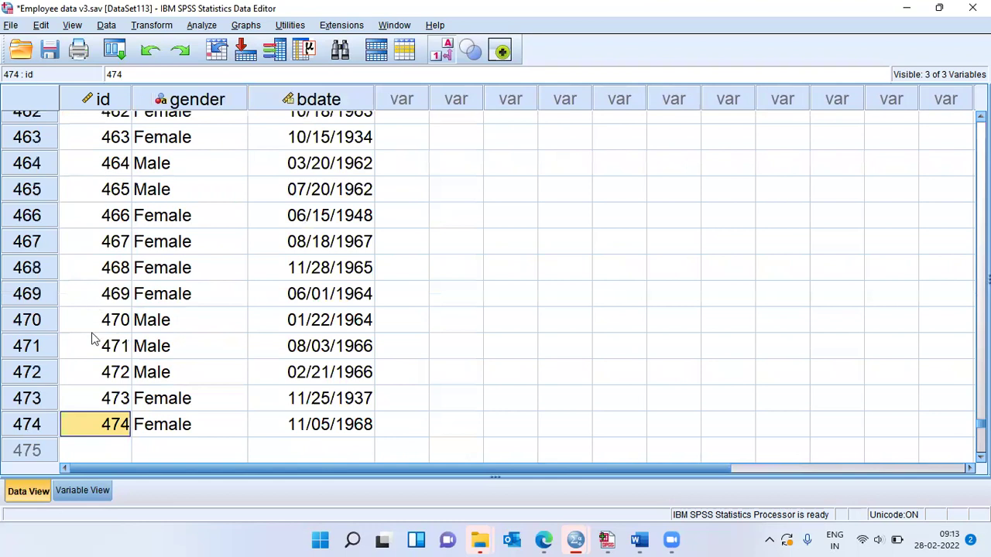
{"action": "left_click", "coordinate": [38, 420]}
{"action": "left_click", "coordinate": [106, 426]}
{"action": "key", "text": "ctrl+Up"}
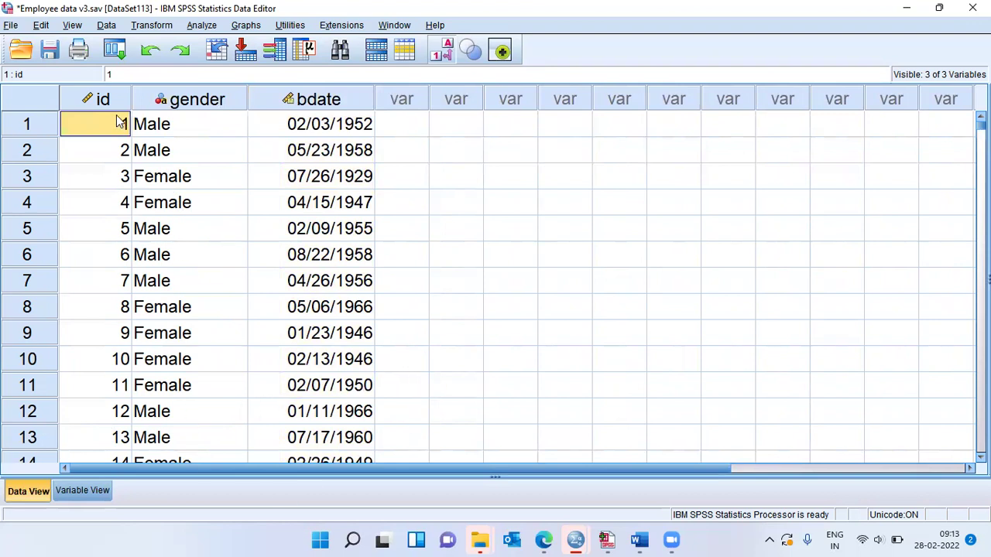
Step: Select the gender and bdate columns to inspect their values
{"action": "left_click", "coordinate": [219, 108]}
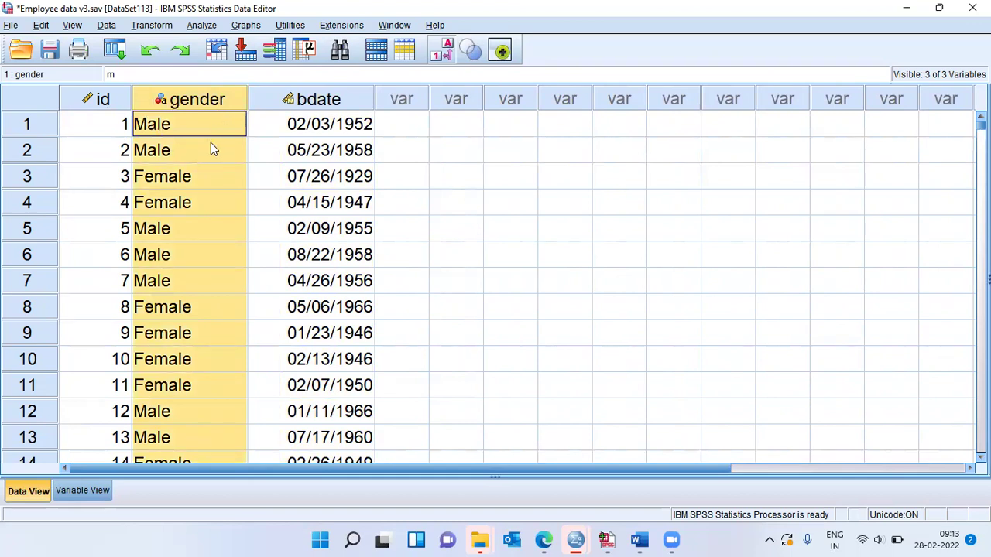
{"action": "left_click", "coordinate": [351, 105]}
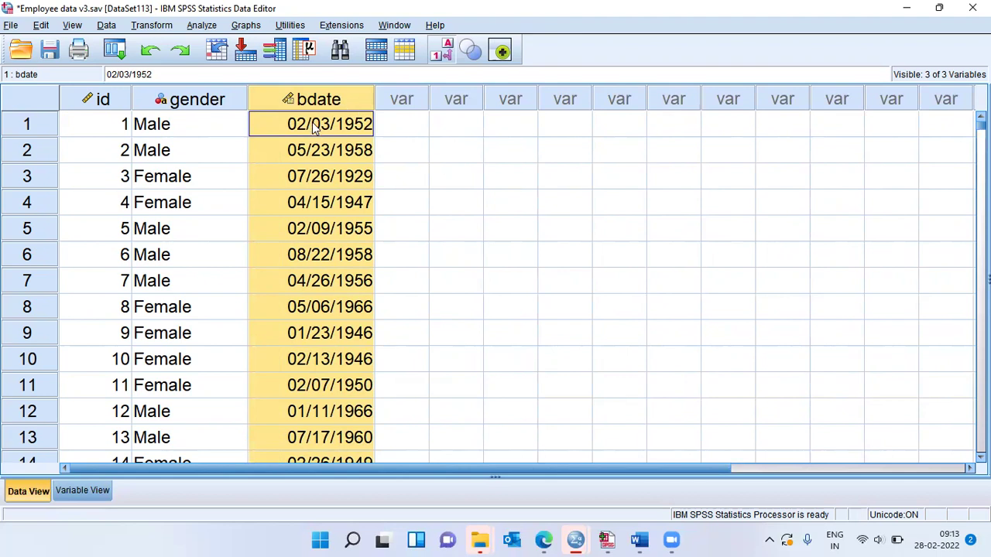
{"action": "mouse_move", "coordinate": [343, 110]}
{"action": "left_click", "coordinate": [89, 493]}
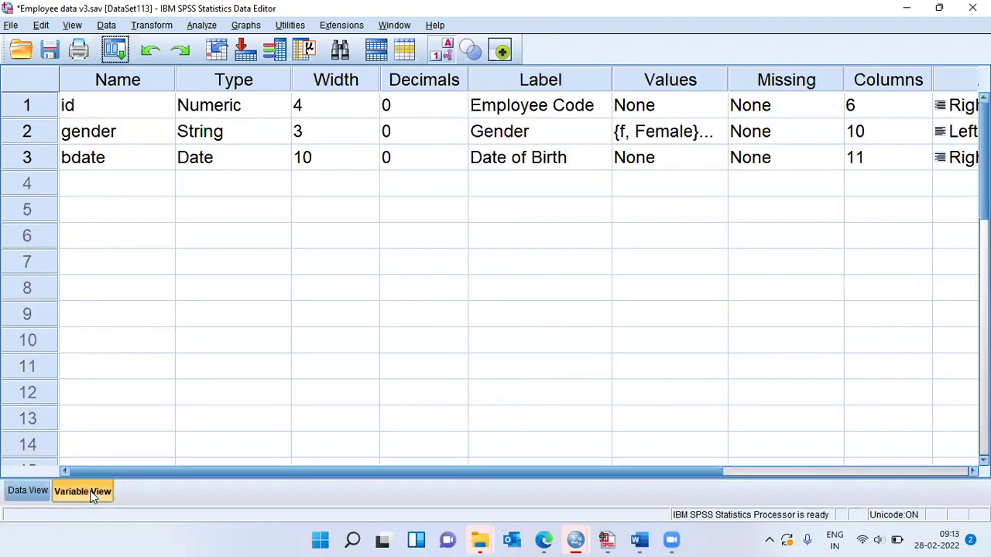
{"action": "left_click", "coordinate": [146, 166]}
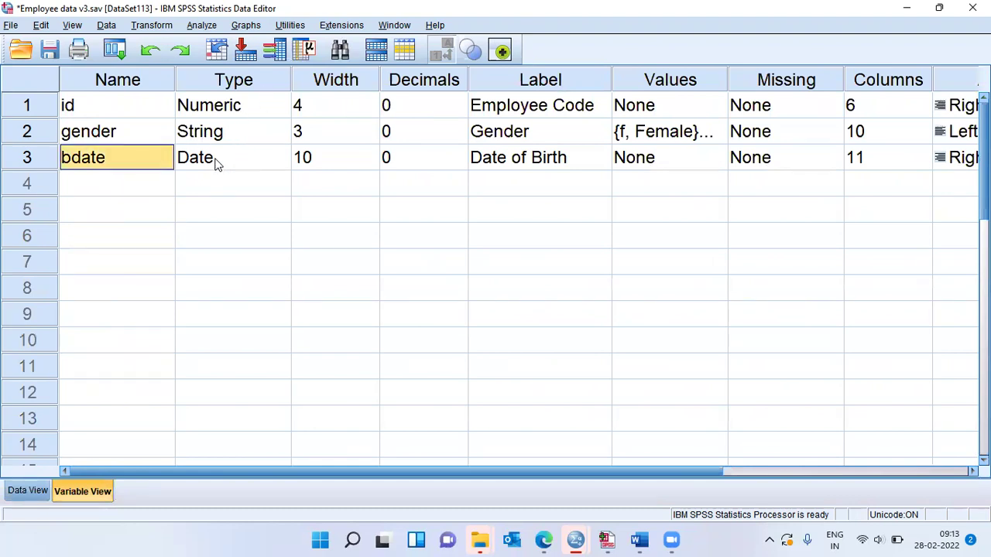
{"action": "double_click", "coordinate": [265, 158]}
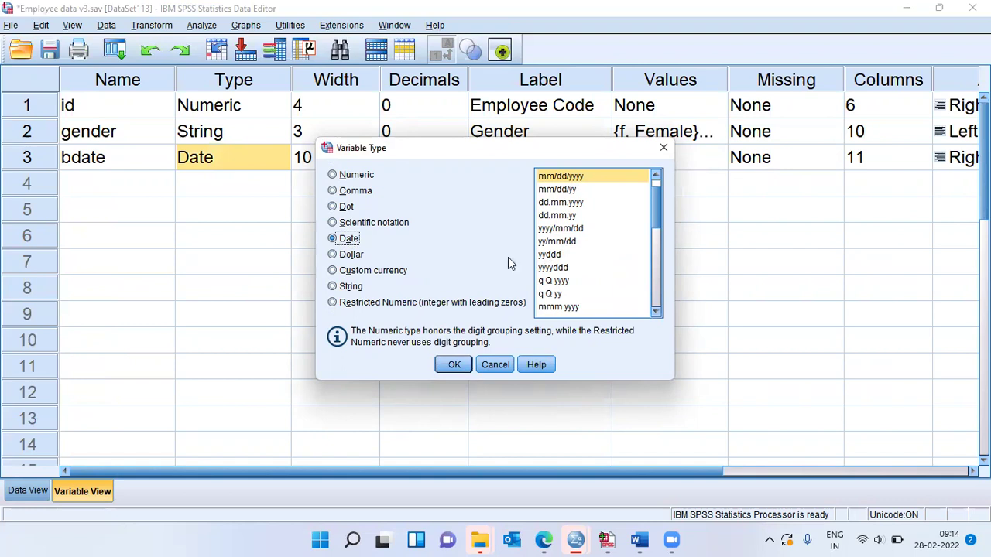
{"action": "left_click", "coordinate": [457, 365]}
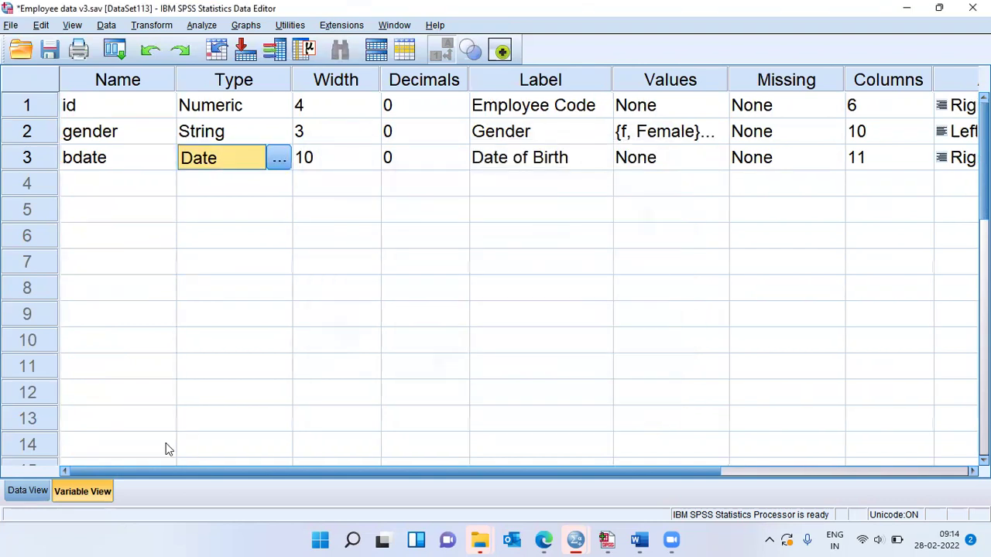
{"action": "left_click", "coordinate": [35, 492]}
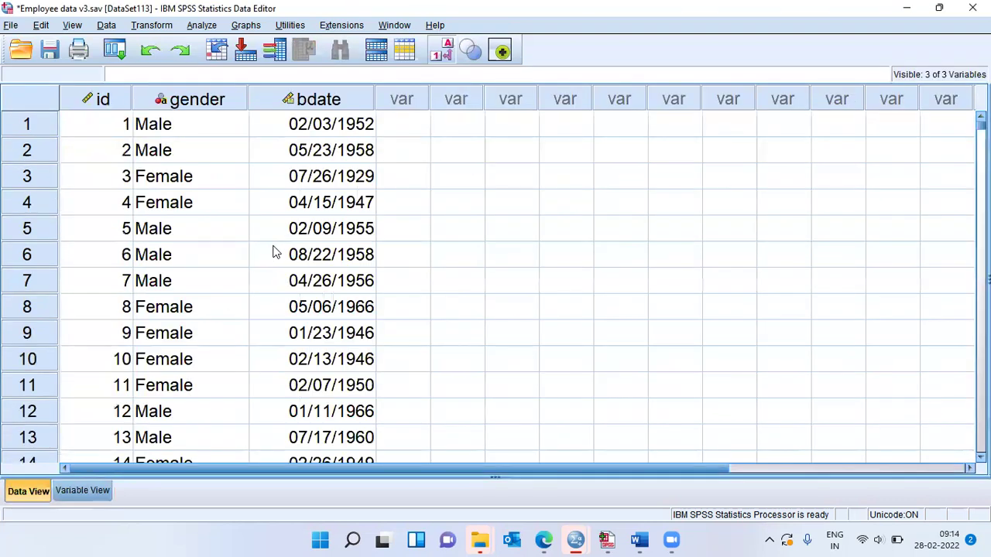
{"action": "left_click", "coordinate": [305, 130]}
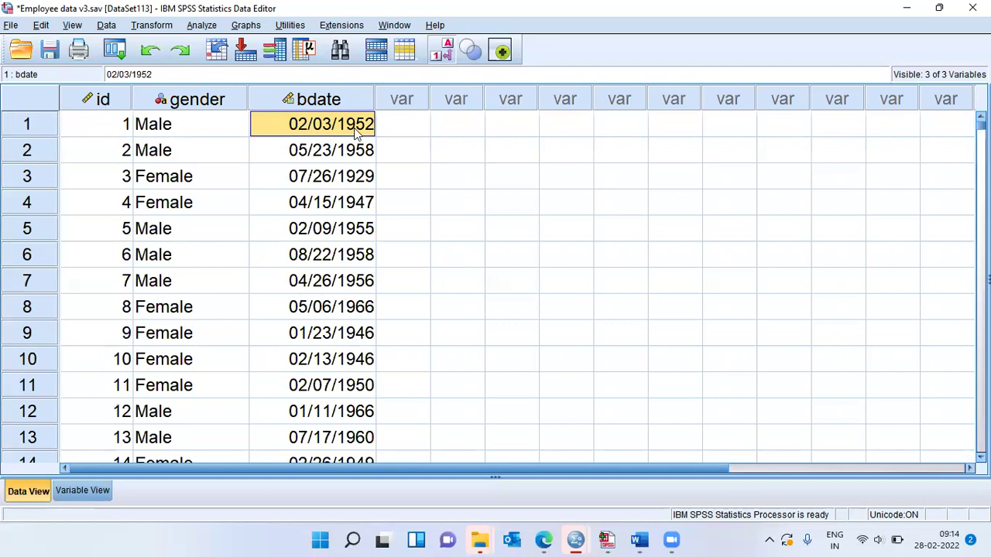
{"action": "left_click", "coordinate": [322, 158]}
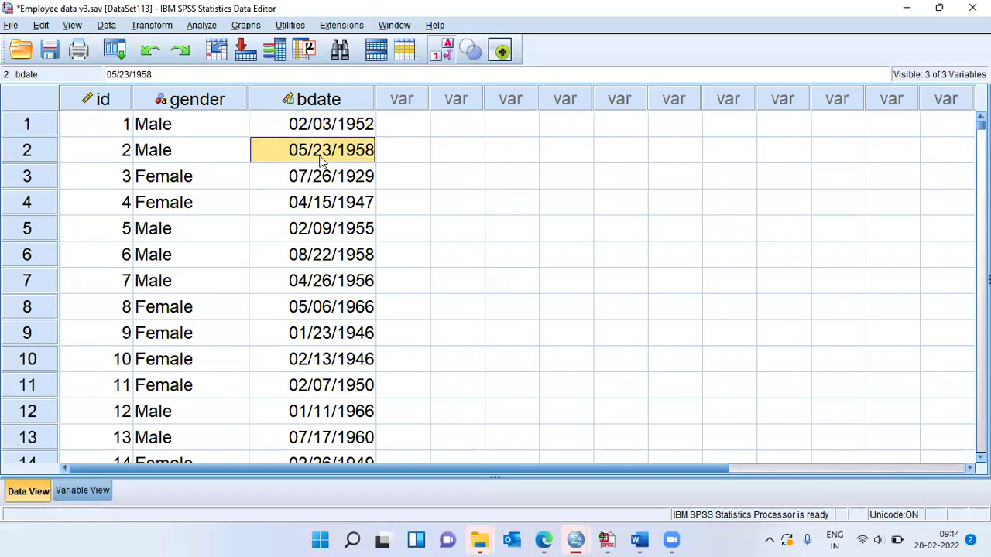
{"action": "left_click", "coordinate": [360, 127]}
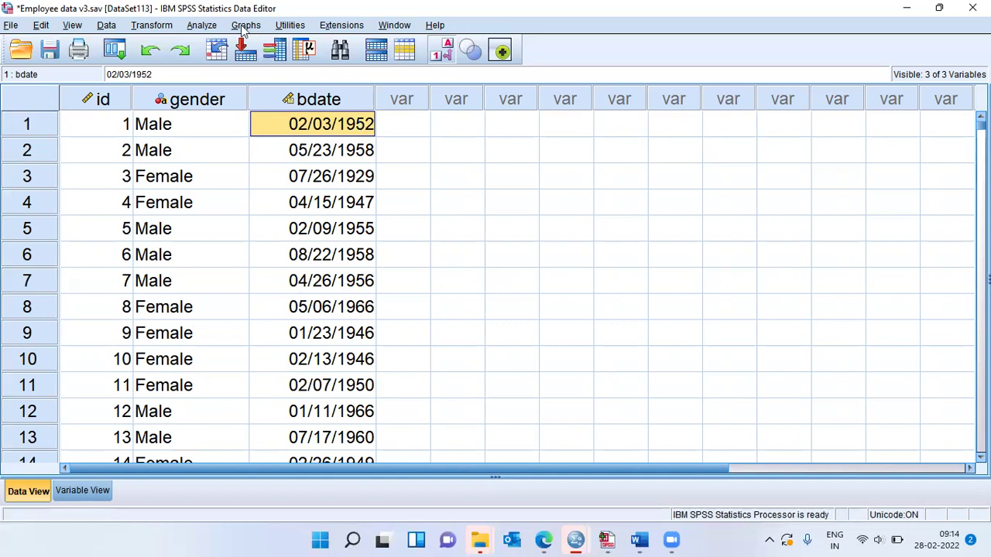
Step: Open the Transform menu with Alt+T
{"action": "key", "text": "alt+t"}
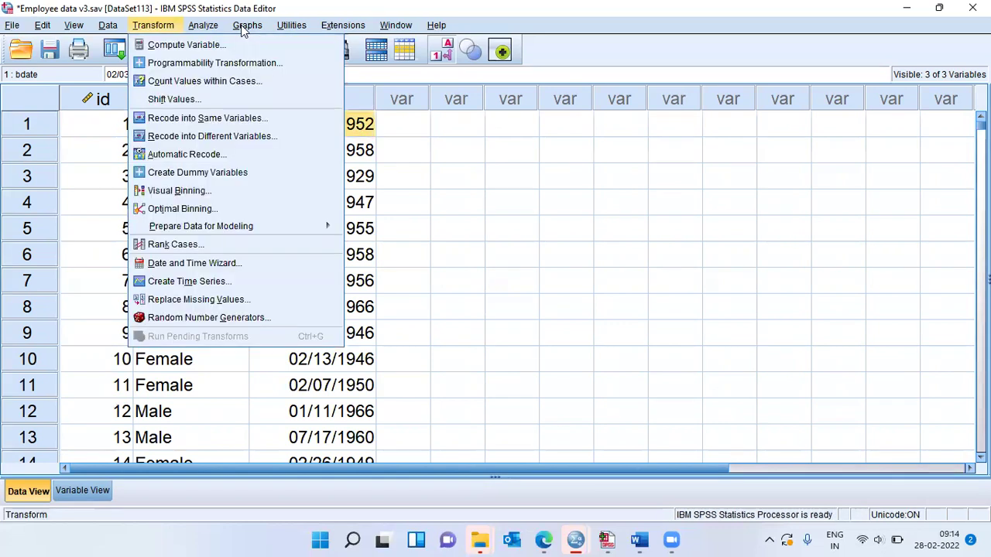
Step: Launch the Date and Time Wizard and choose Calculate with dates and times
{"action": "left_click", "coordinate": [260, 266]}
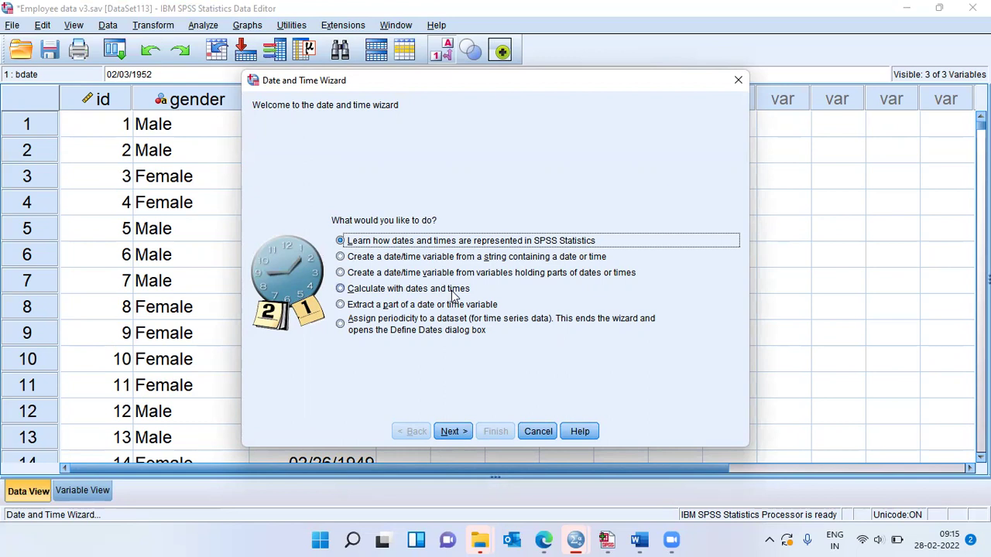
{"action": "left_click", "coordinate": [345, 307]}
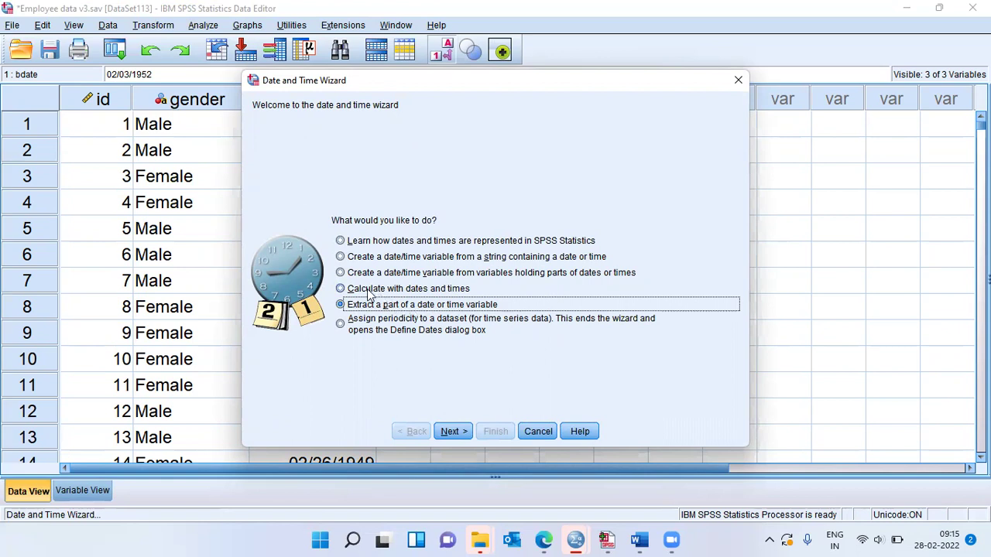
{"action": "left_click", "coordinate": [341, 289]}
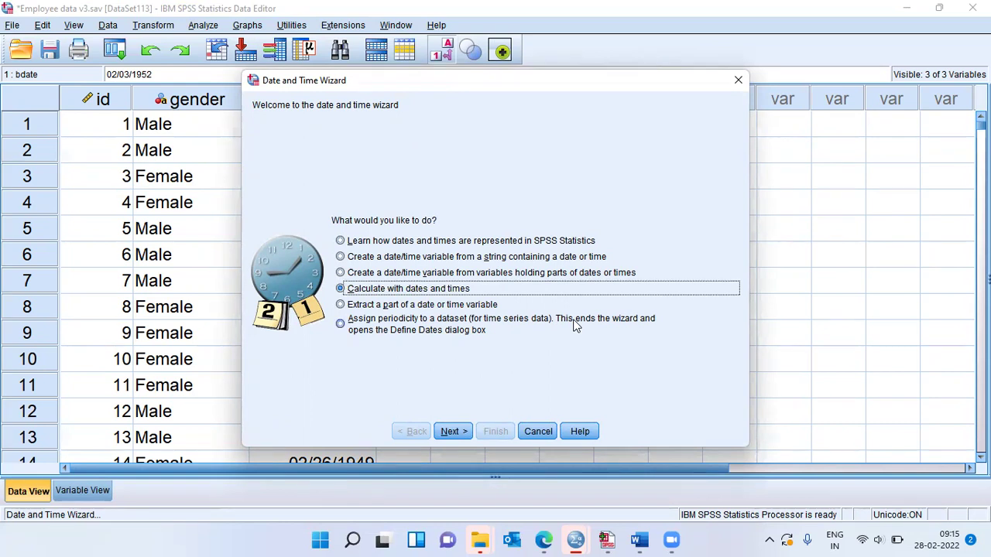
Step: Choose 'Calculate the number of time units between two dates' and advance to Step 2
{"action": "left_click", "coordinate": [451, 431]}
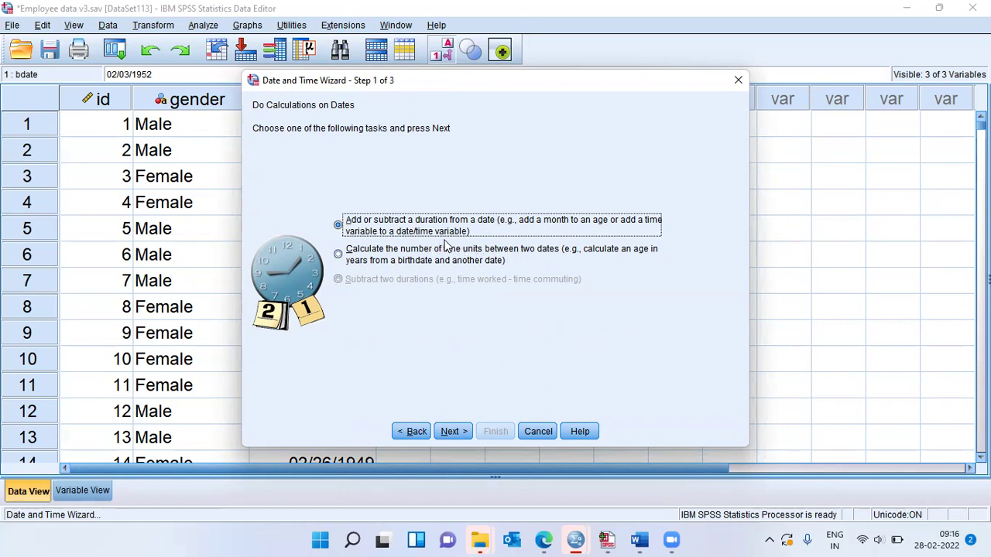
{"action": "left_click", "coordinate": [339, 258]}
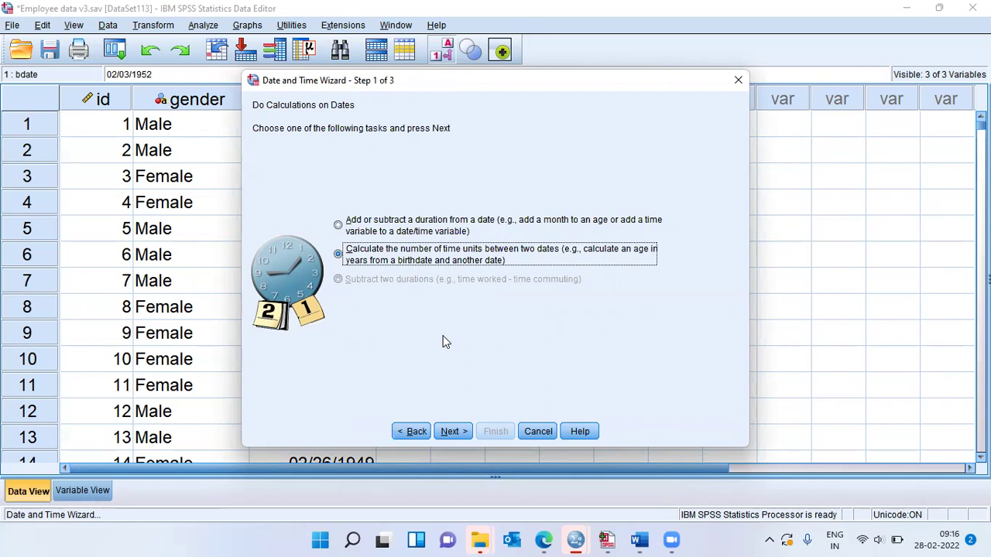
{"action": "left_click", "coordinate": [460, 438]}
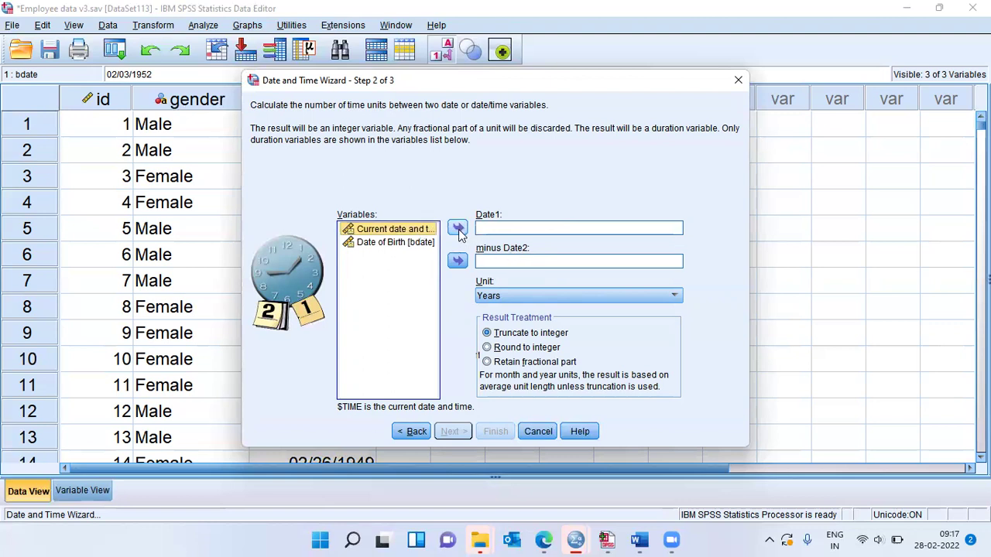
Step: Set the calculation to $TIME minus Date of Birth [bdate] in Years, then continue
{"action": "left_click", "coordinate": [457, 230]}
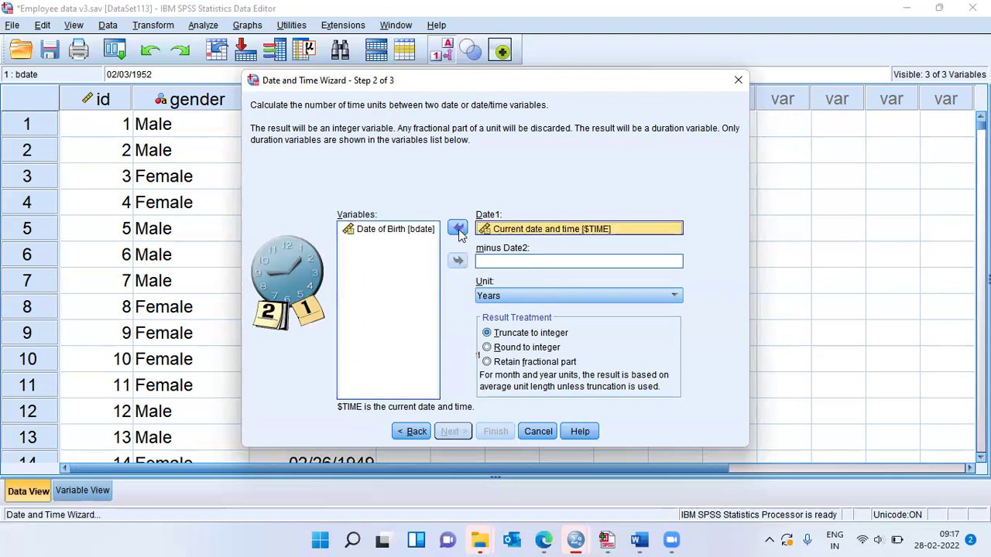
{"action": "left_click", "coordinate": [393, 231]}
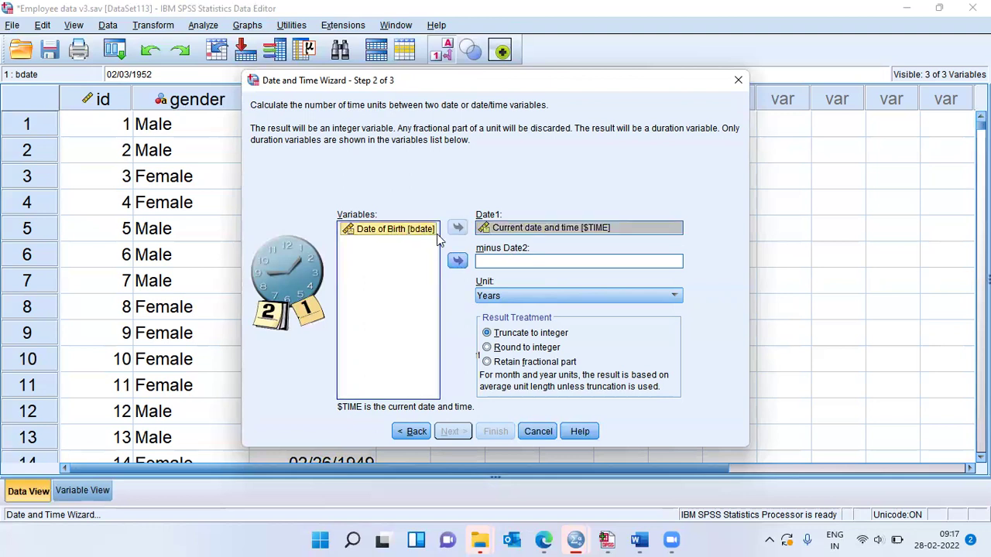
{"action": "left_click", "coordinate": [457, 262]}
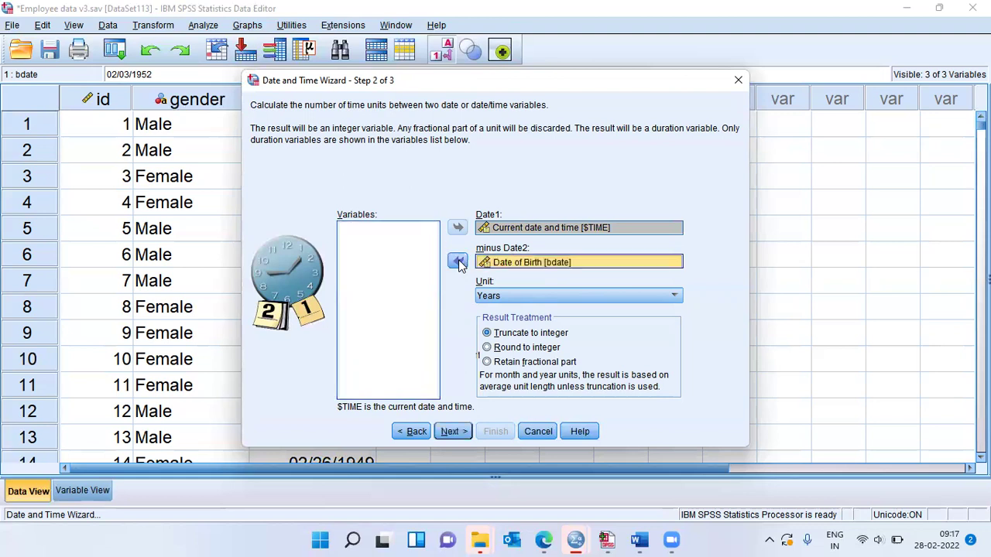
{"action": "left_click", "coordinate": [453, 432]}
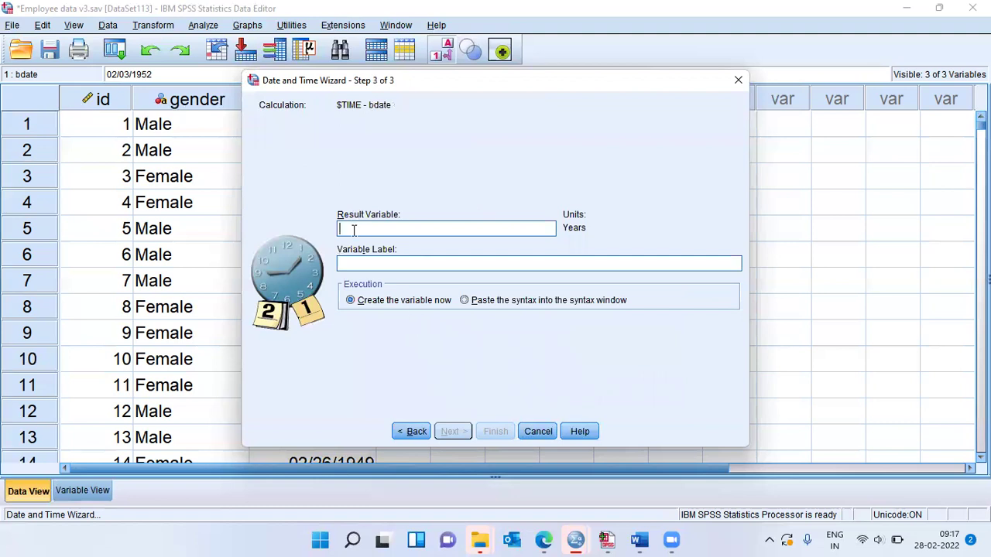
Step: Name the result variable Age, label it 'Age in years', and finish the wizard
{"action": "type", "text": "Age"}
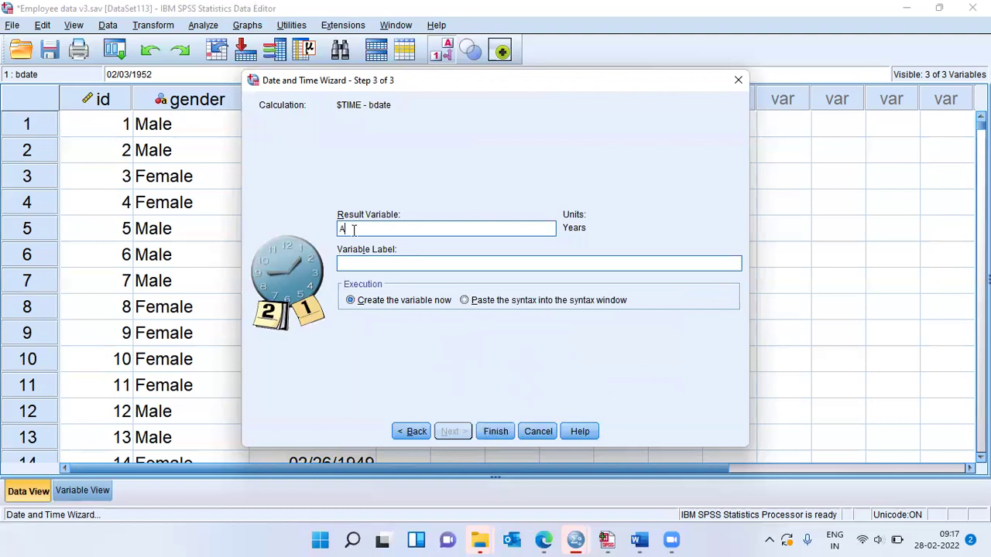
{"action": "left_click", "coordinate": [359, 263]}
{"action": "type", "text": "Age in years"}
{"action": "left_click", "coordinate": [495, 433]}
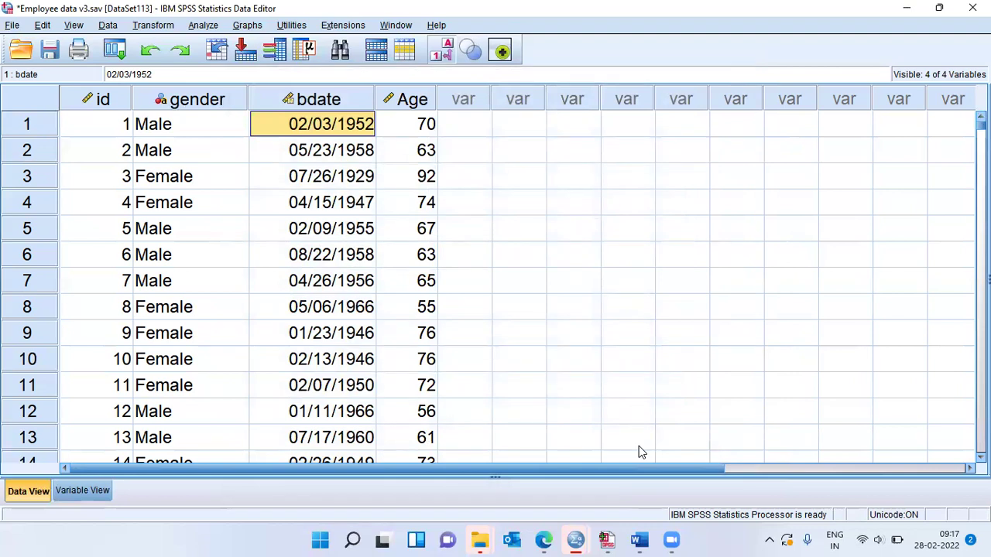
{"action": "left_click", "coordinate": [428, 104]}
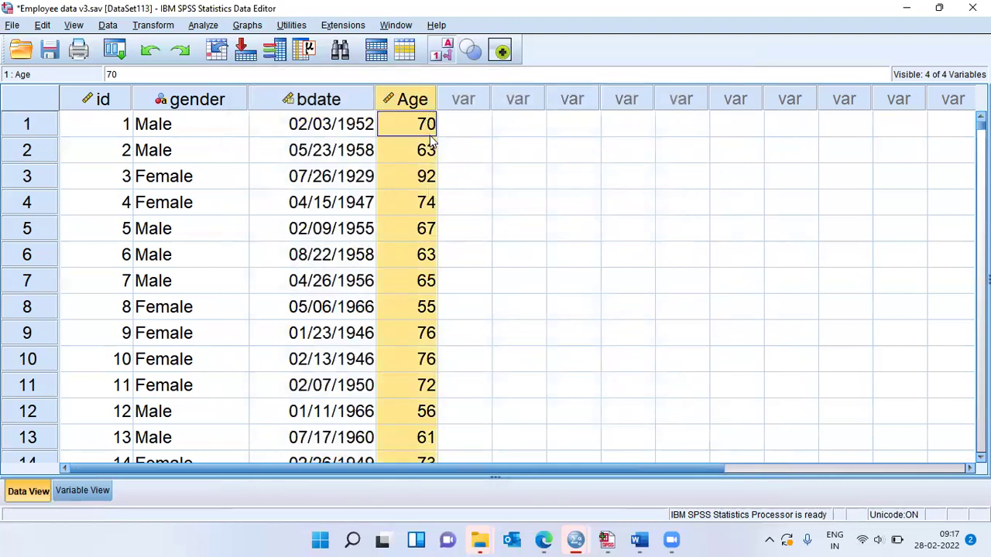
{"action": "left_click", "coordinate": [431, 137]}
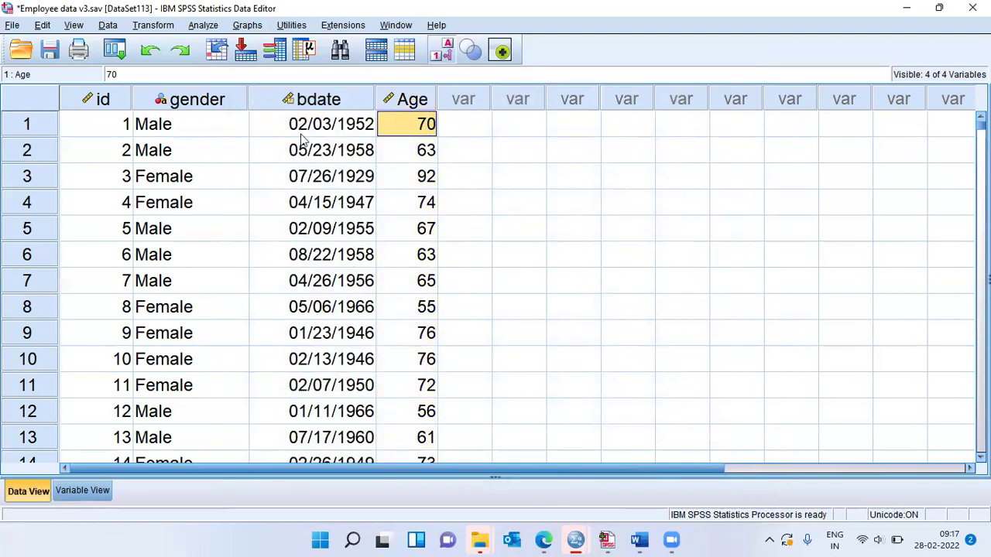
{"action": "left_click", "coordinate": [431, 154]}
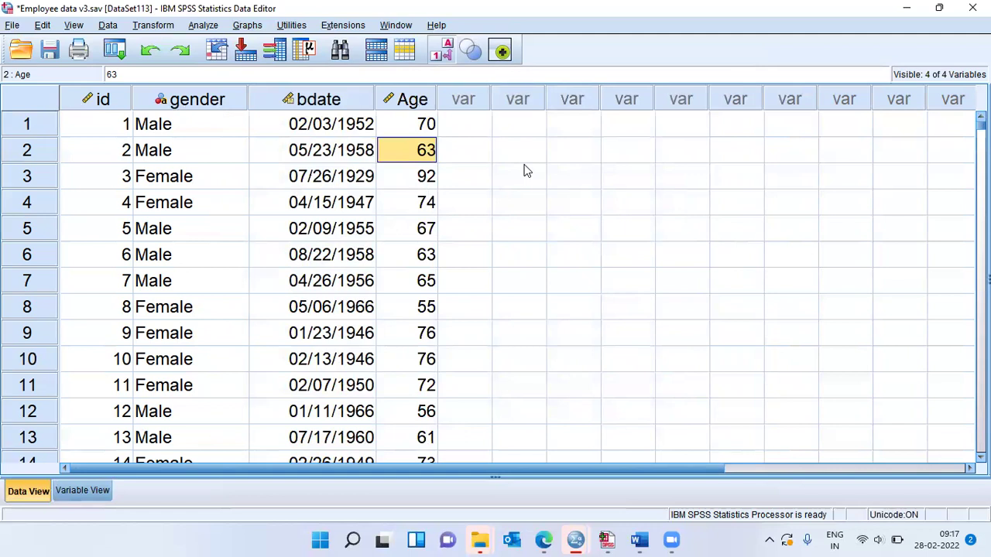
{"action": "left_click", "coordinate": [434, 179]}
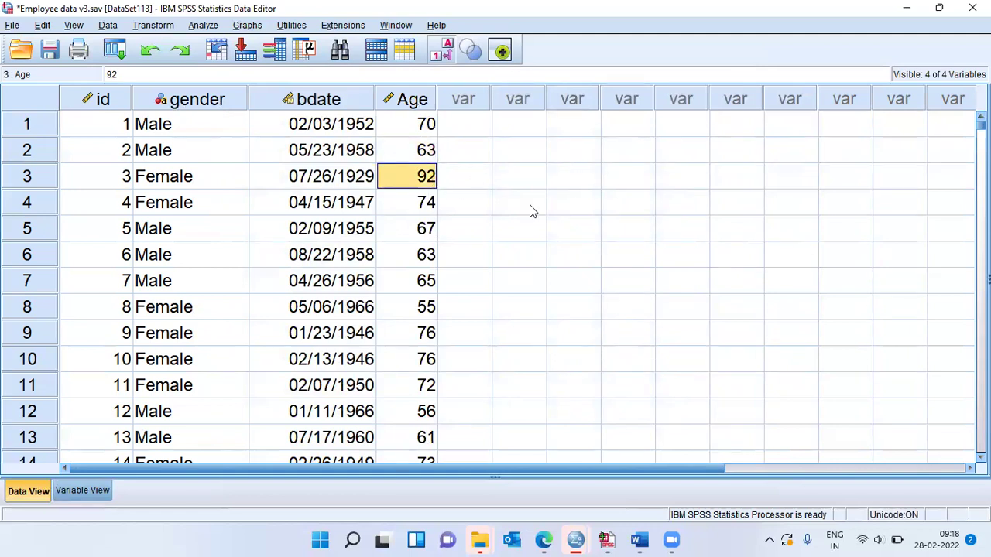
{"action": "key", "text": "ctrl+Down"}
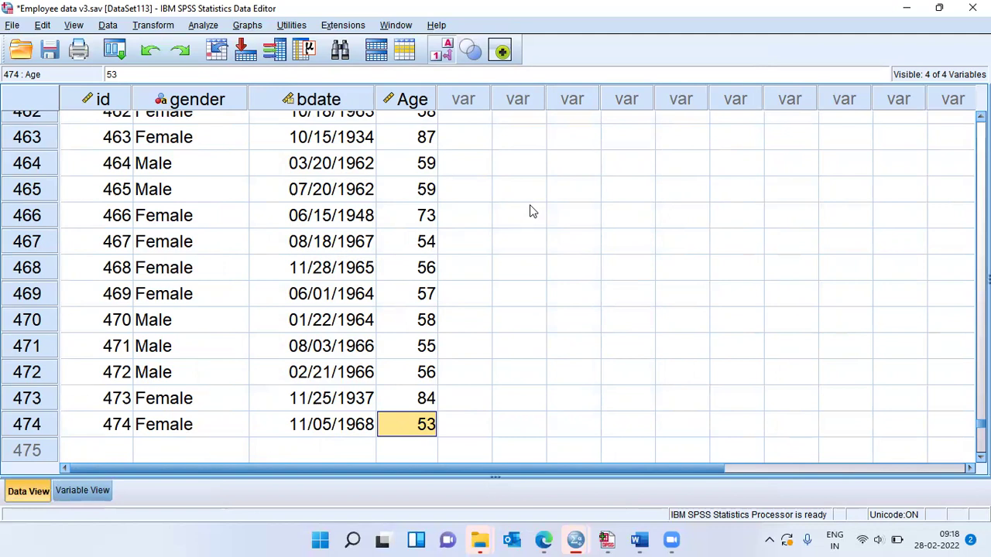
{"action": "key", "text": "ctrl+Up"}
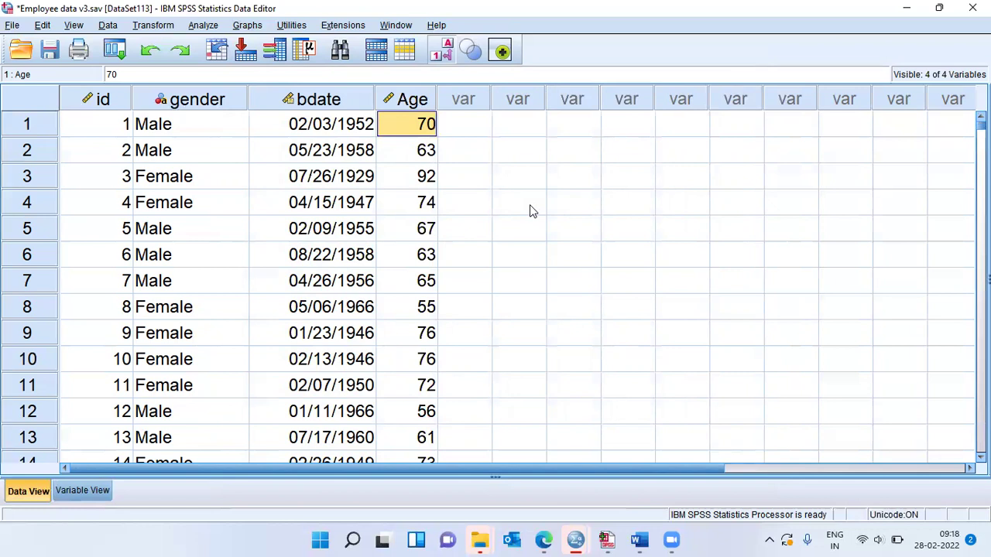
{"action": "left_click", "coordinate": [424, 103]}
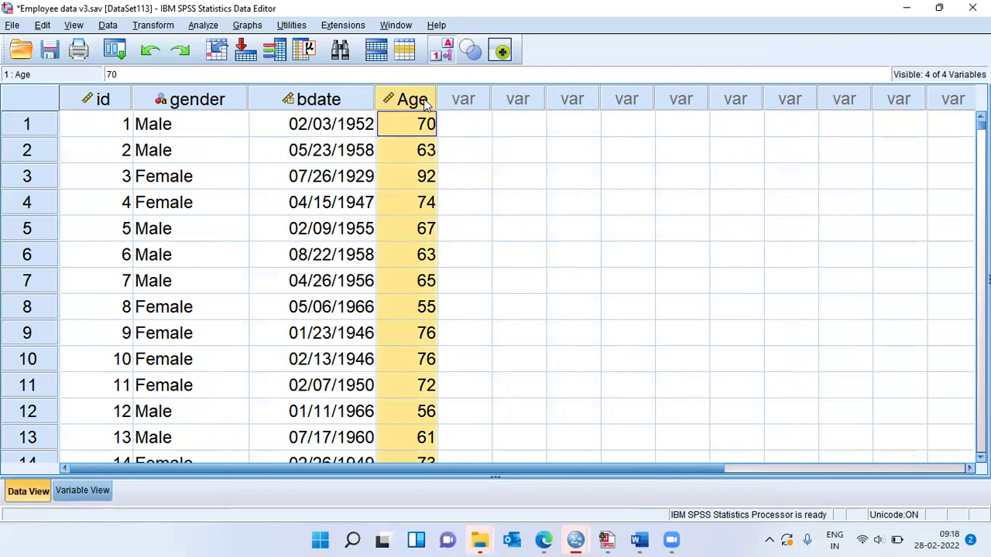
Step: Sort cases by Age descending and check the oldest employee's age (93), gender and id
{"action": "right_click", "coordinate": [426, 104]}
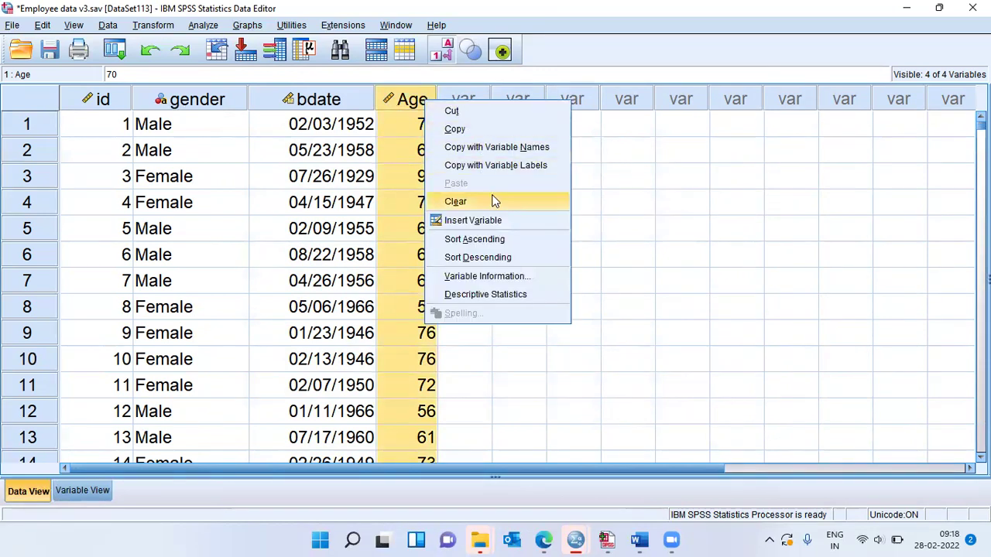
{"action": "left_click", "coordinate": [478, 257]}
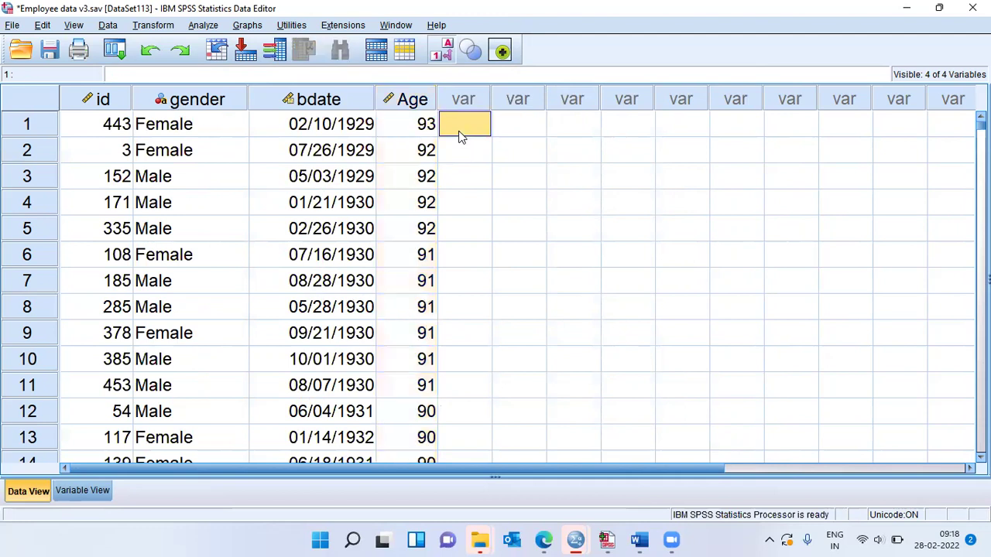
{"action": "left_click", "coordinate": [426, 136]}
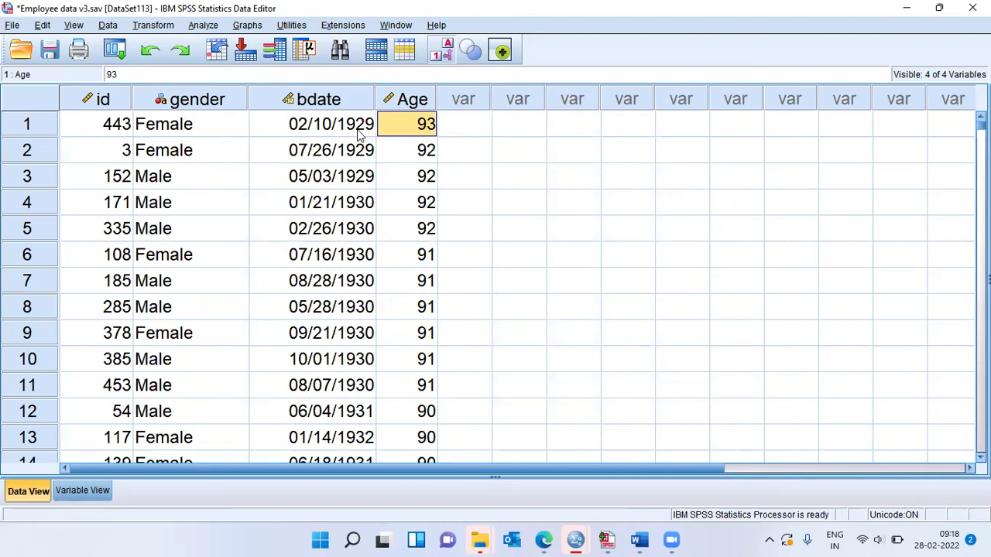
{"action": "left_click", "coordinate": [199, 128]}
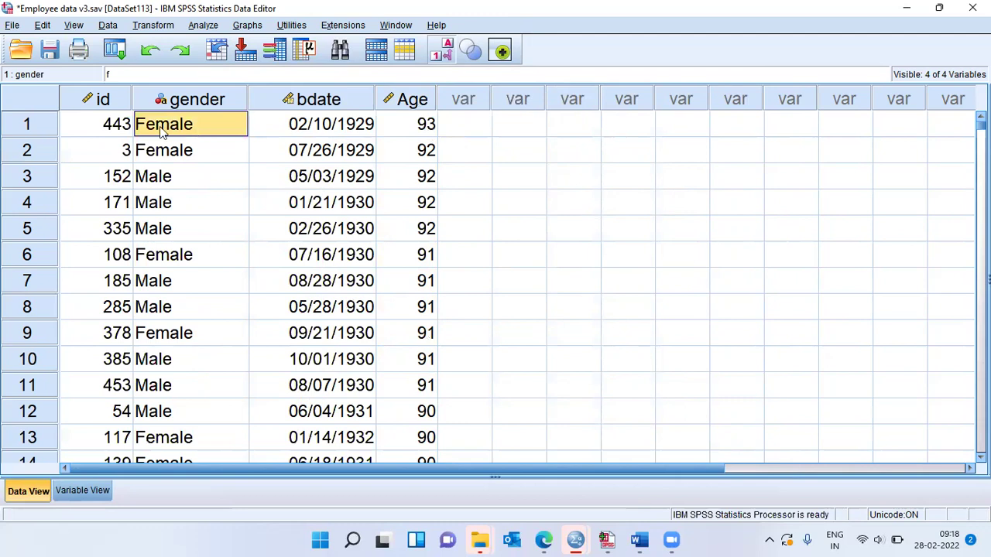
{"action": "left_click", "coordinate": [120, 132]}
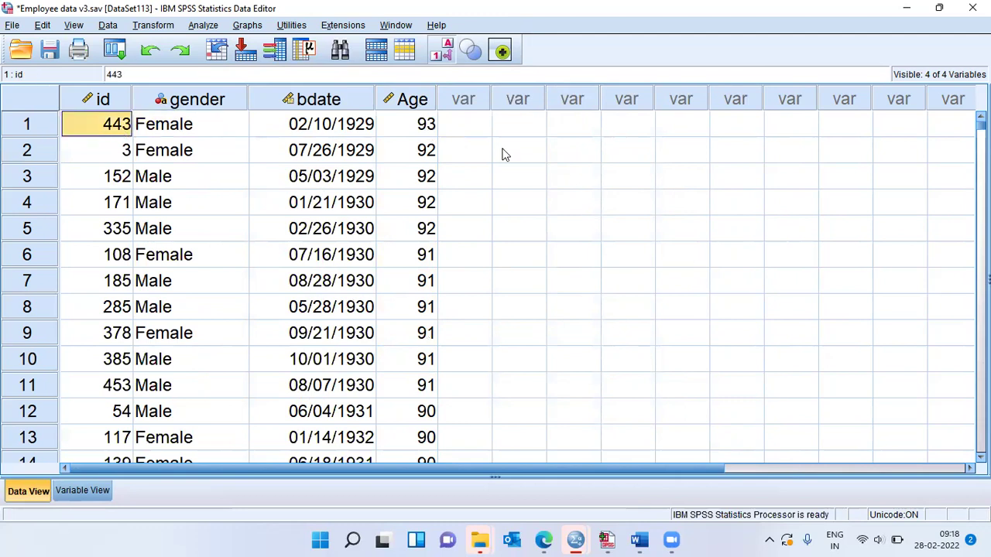
{"action": "left_click", "coordinate": [427, 130]}
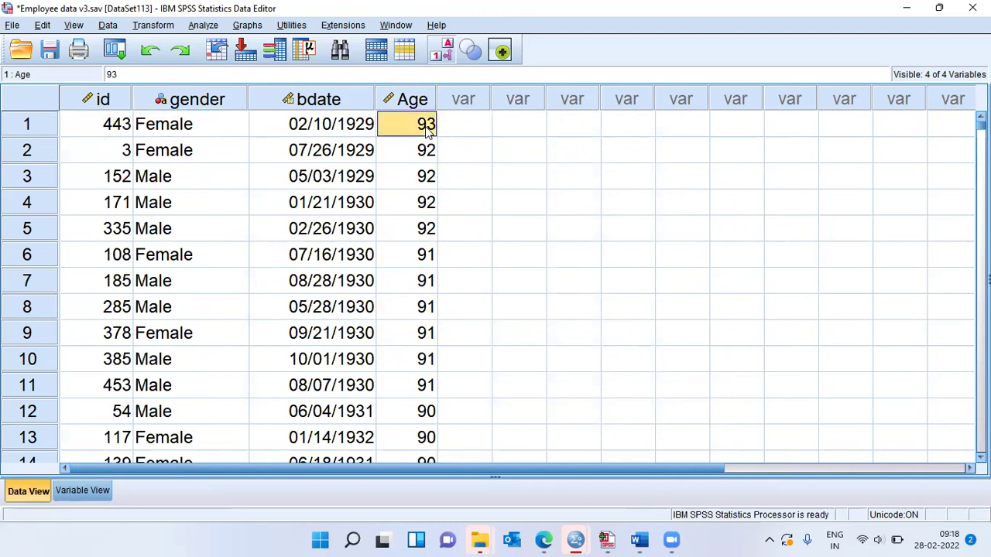
{"action": "left_click", "coordinate": [425, 100]}
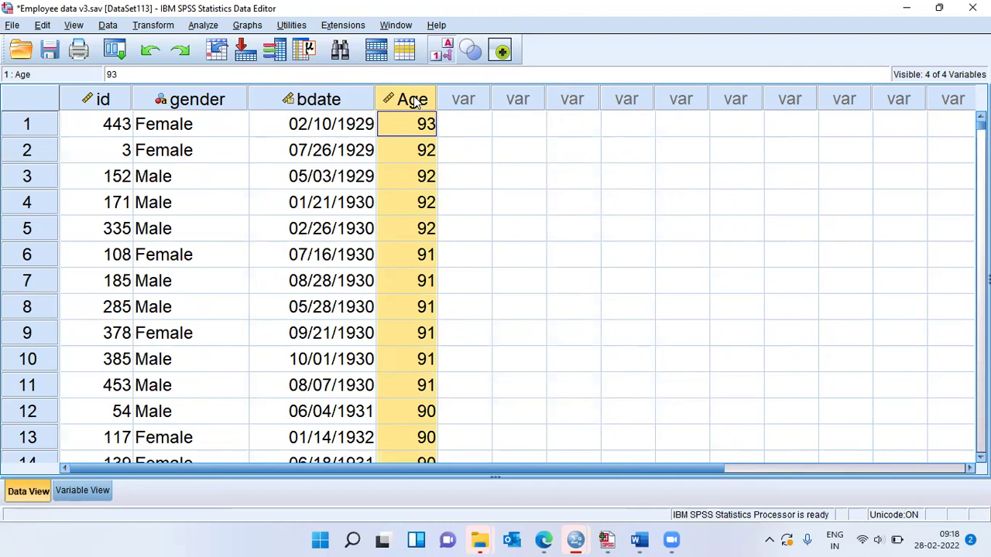
Step: Sort cases by Age ascending and check the missing-age case and youngest age, 51
{"action": "right_click", "coordinate": [416, 104]}
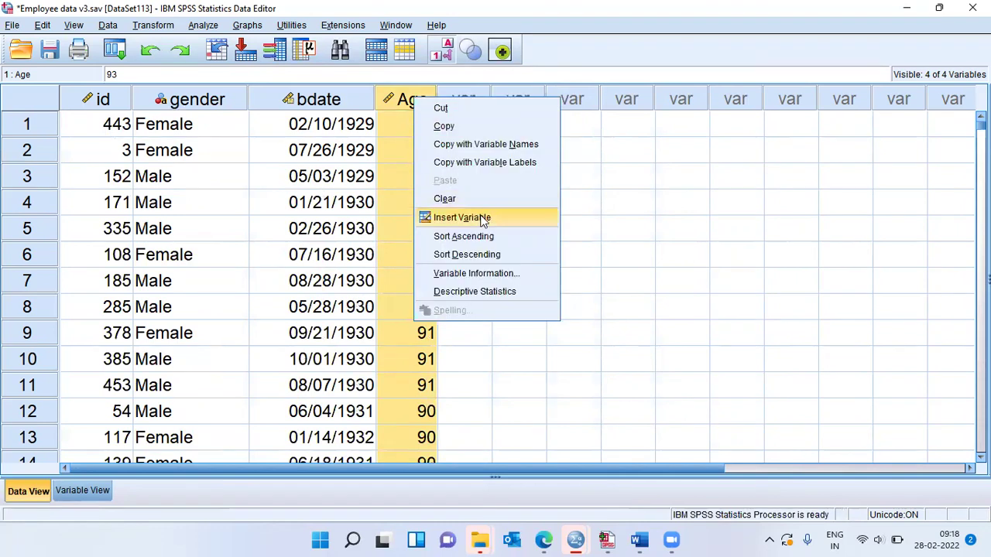
{"action": "left_click", "coordinate": [501, 236]}
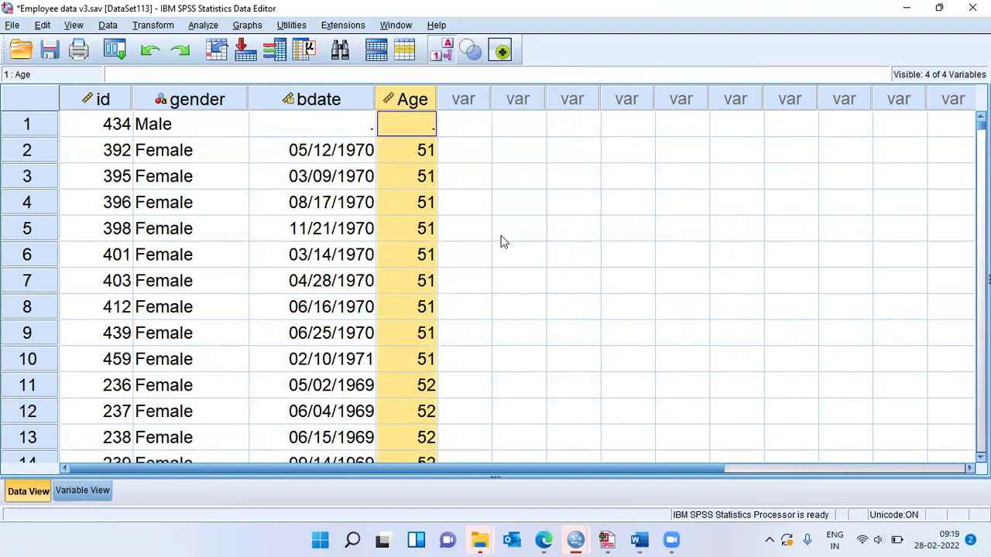
{"action": "left_click", "coordinate": [430, 133]}
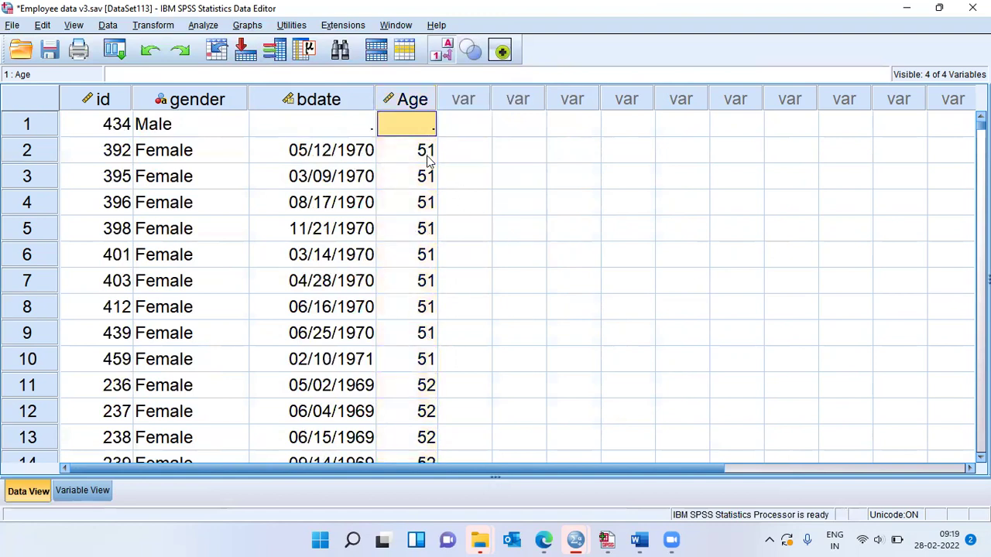
{"action": "left_click", "coordinate": [427, 159]}
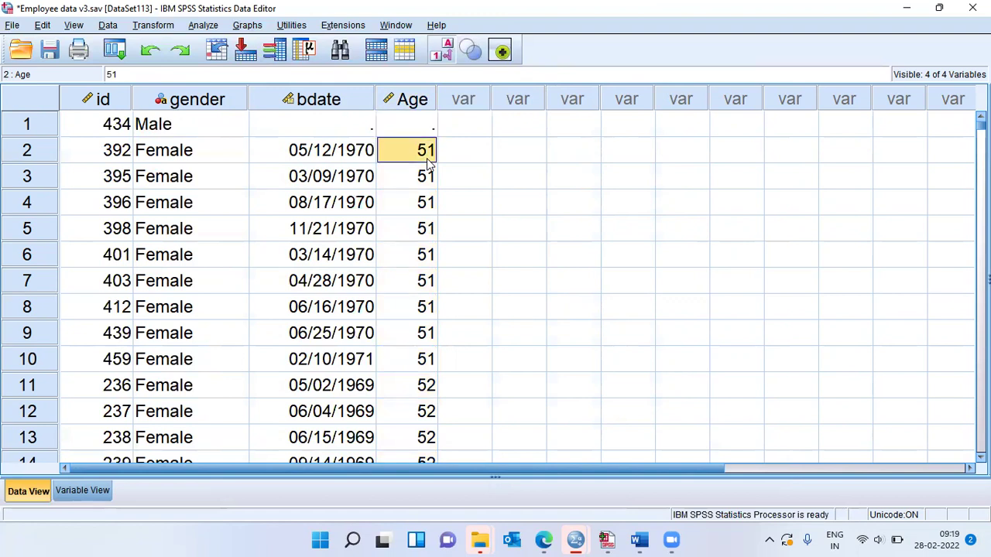